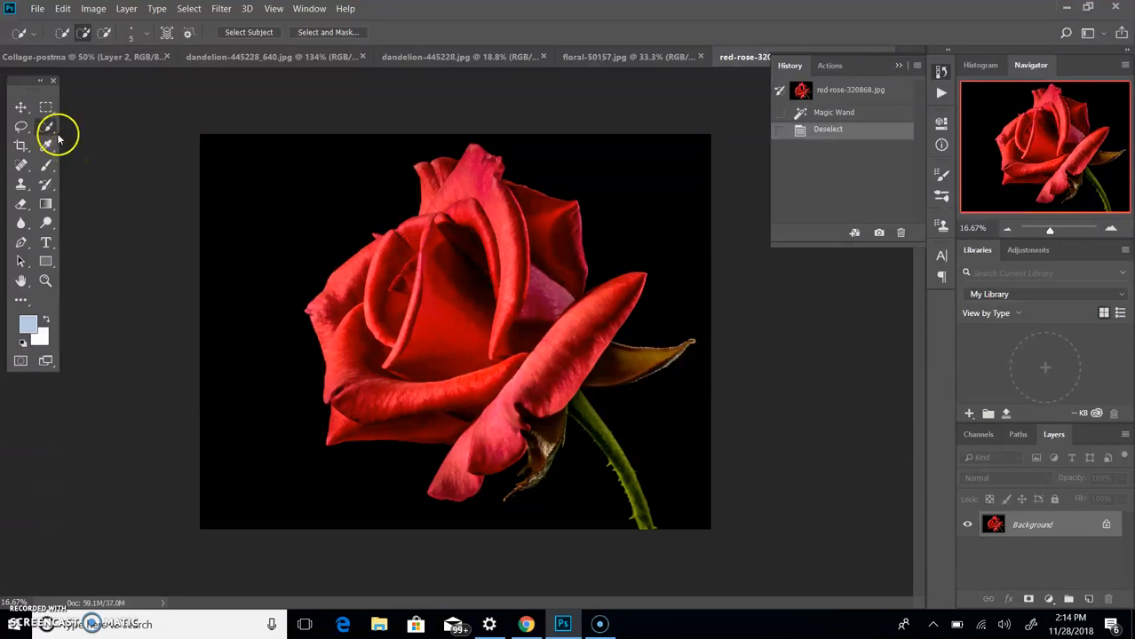
- Switch from the Quick Selection tool to the Magic Wand tool
right_click(50, 131)
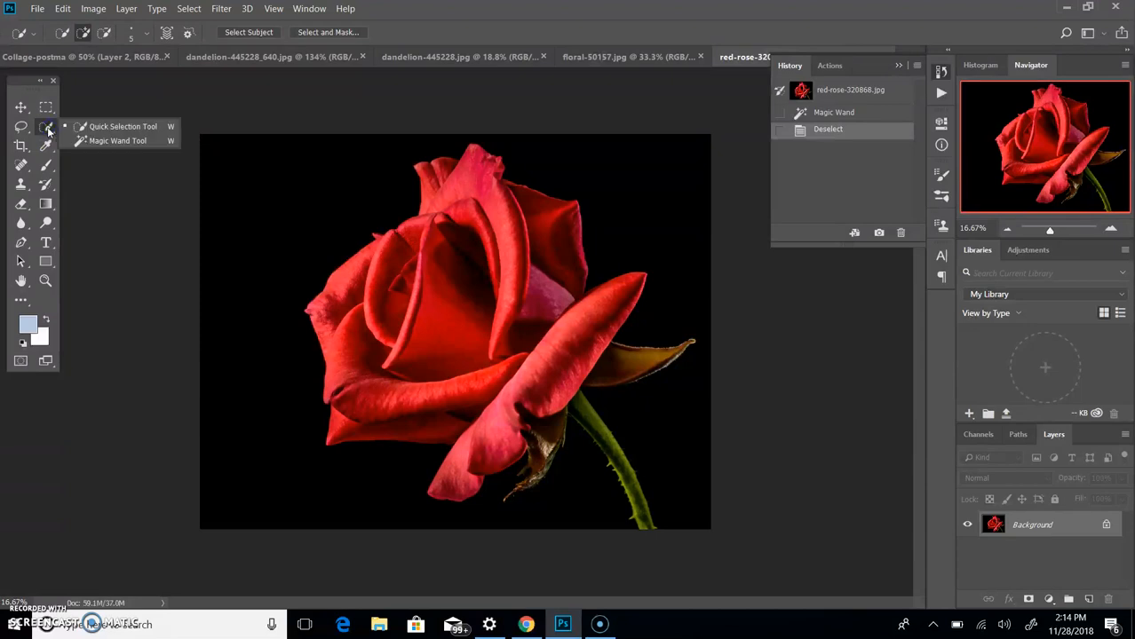
click(120, 143)
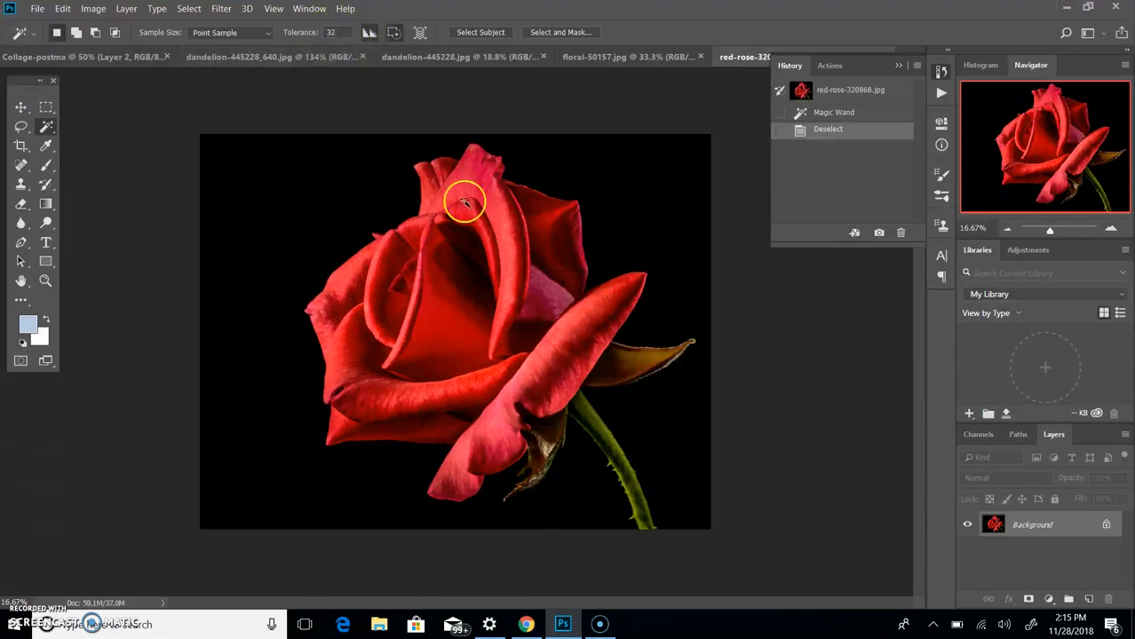
- Try to remove the rose's black background by unlocking its layer and deleting a Magic Wand selection at tolerance 32
click(1105, 528)
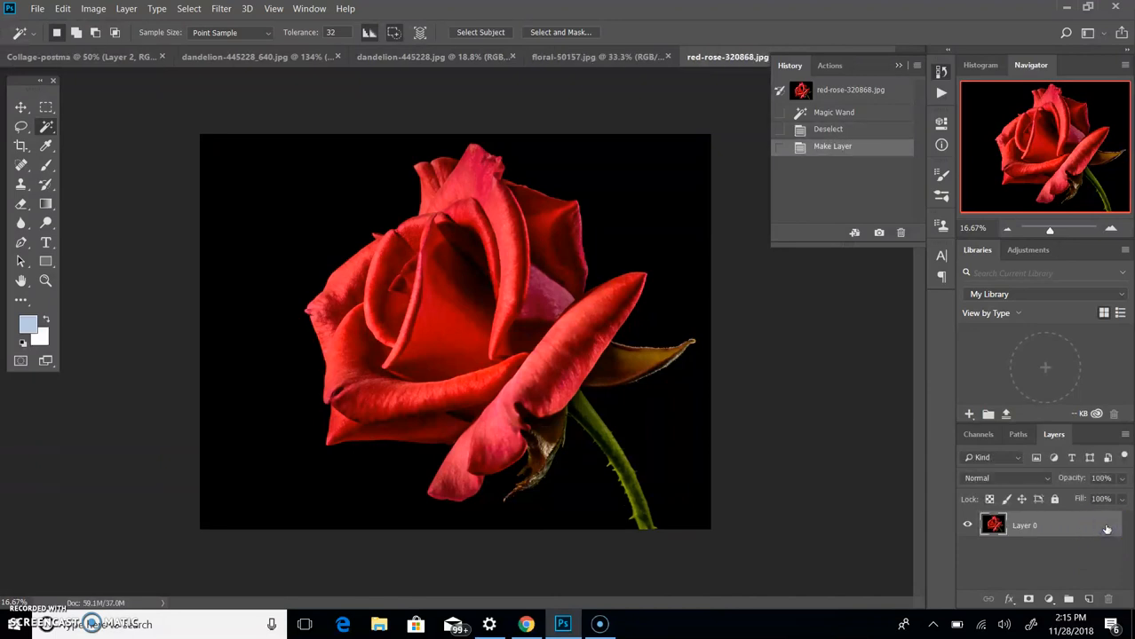
click(642, 197)
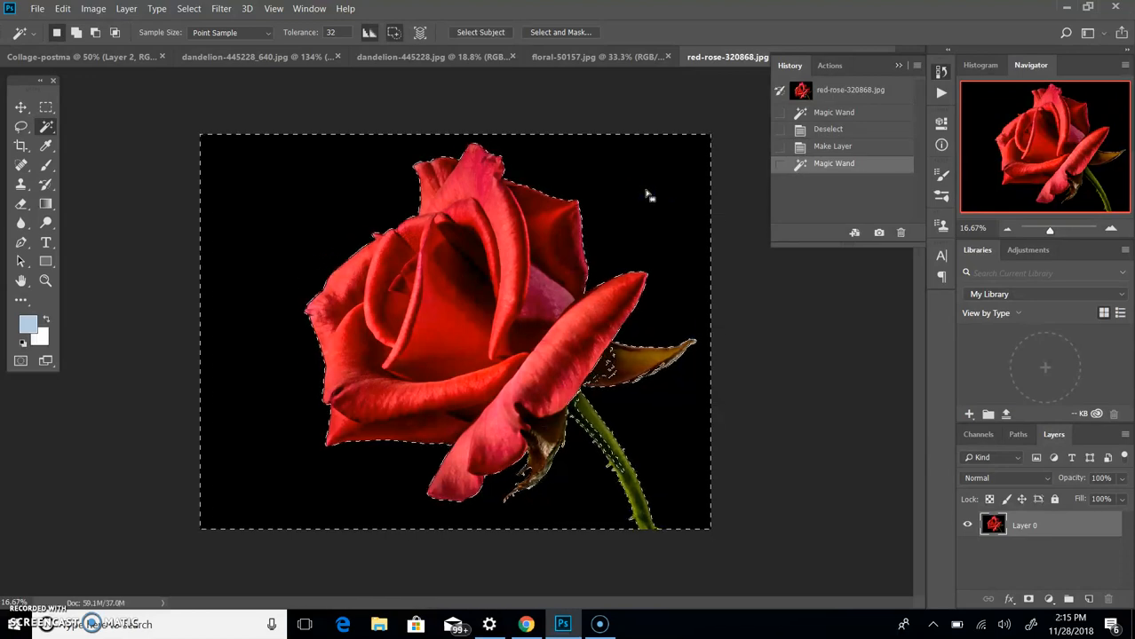
key(Delete)
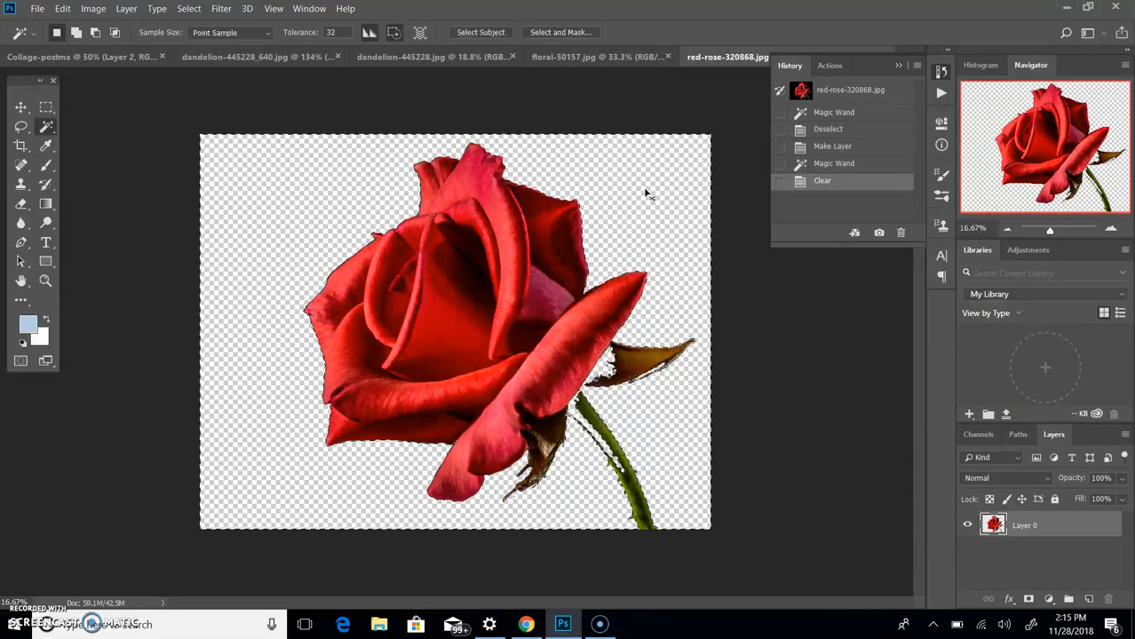
key(ctrl+d)
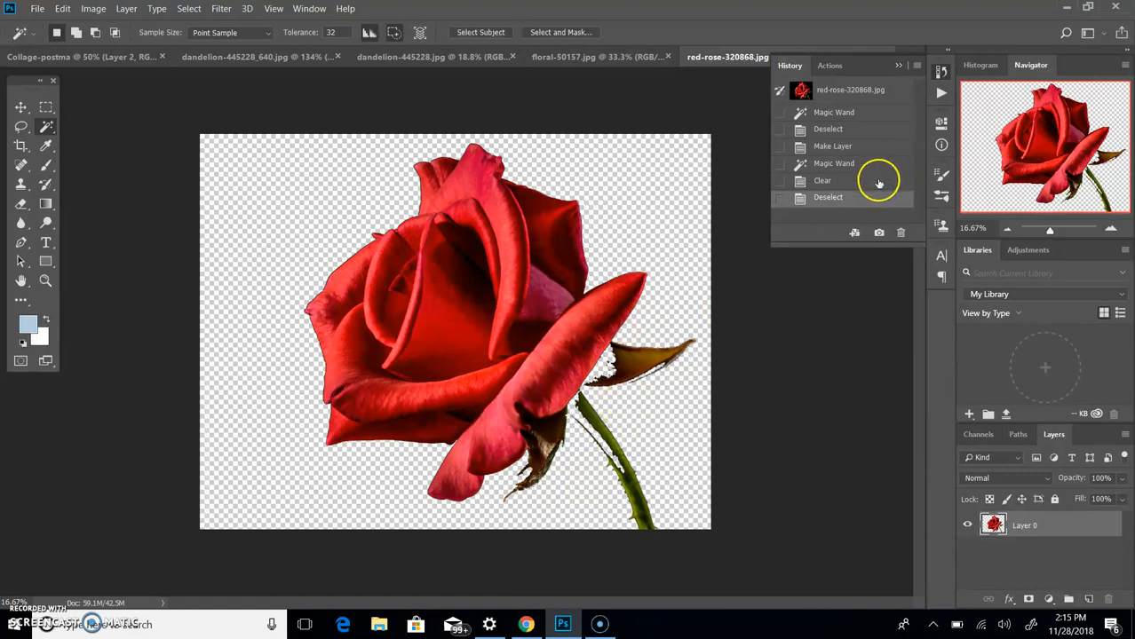
- Revert red-rose-320868.jpg to its originally opened state
click(877, 181)
click(868, 163)
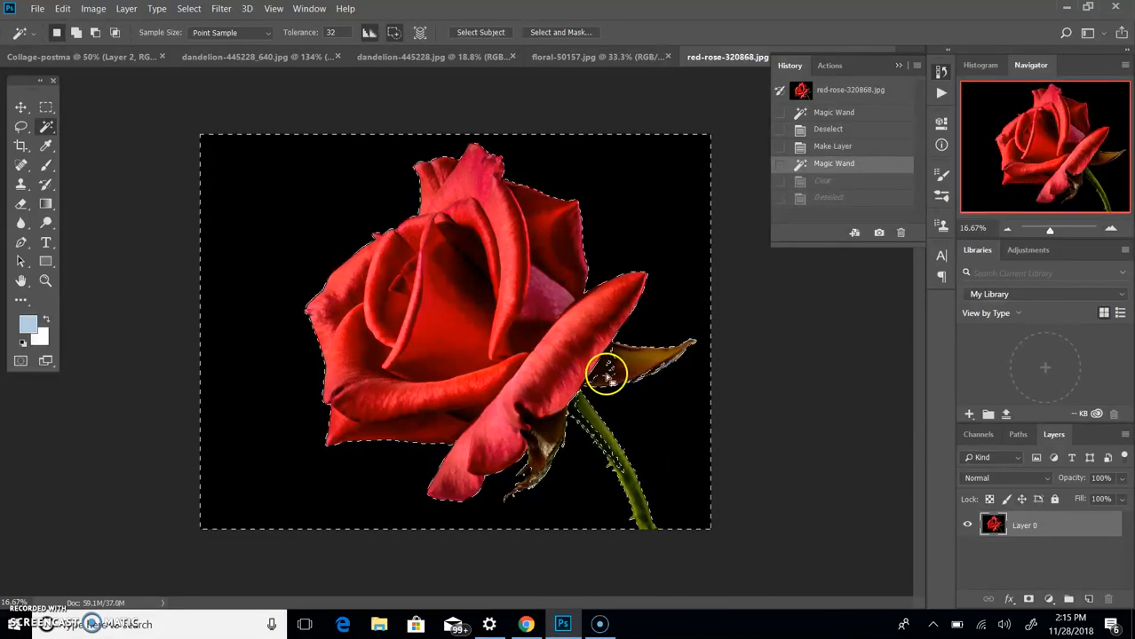
click(830, 90)
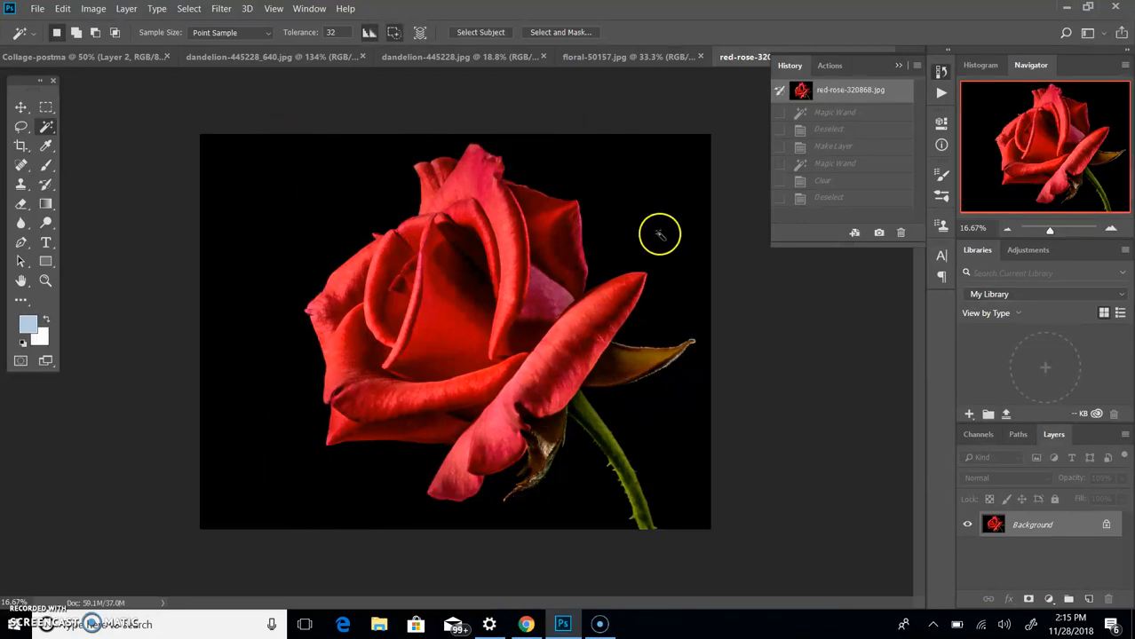
- Unlock the rose's Background layer and delete the black area around the flower with the Magic Wand at tolerance 20
click(338, 33)
key(BackSpace)
click(1105, 525)
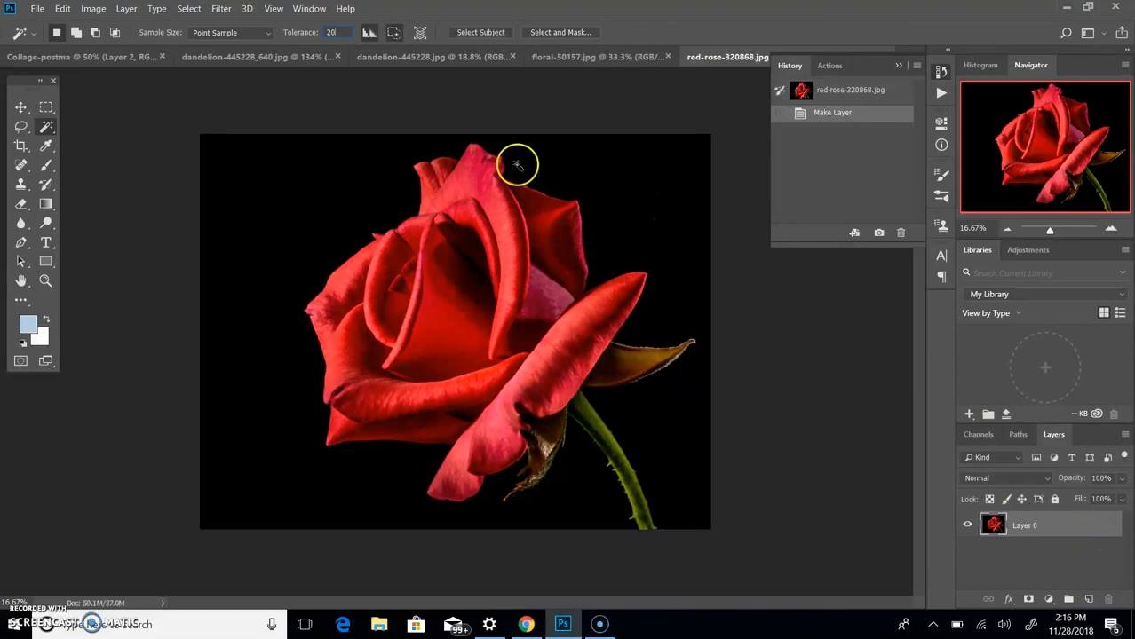
click(667, 204)
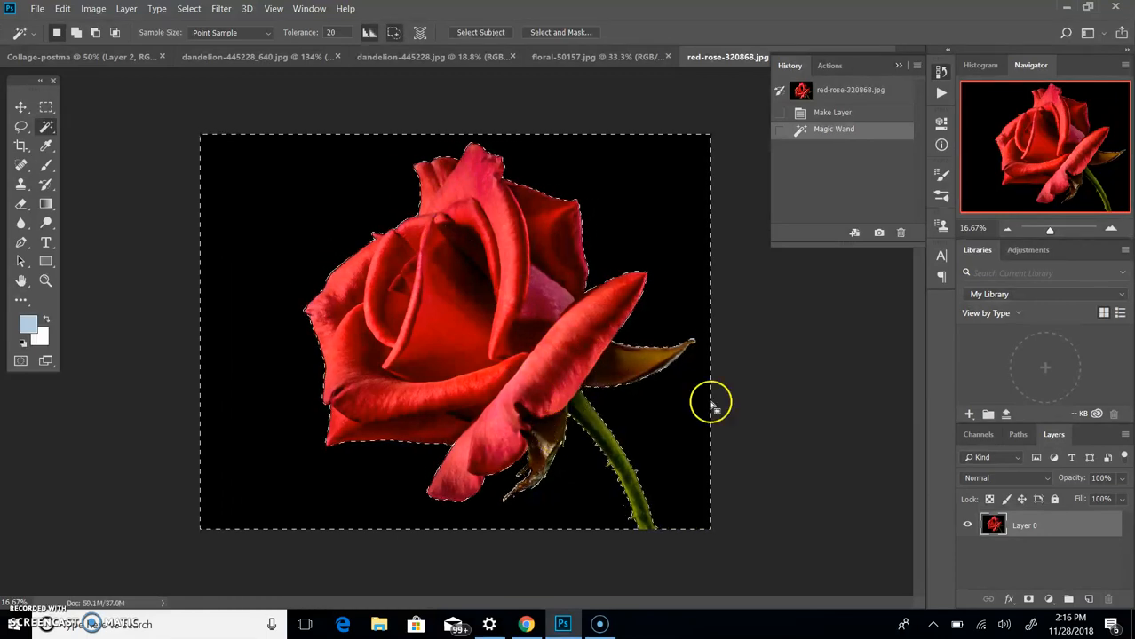
key(Delete)
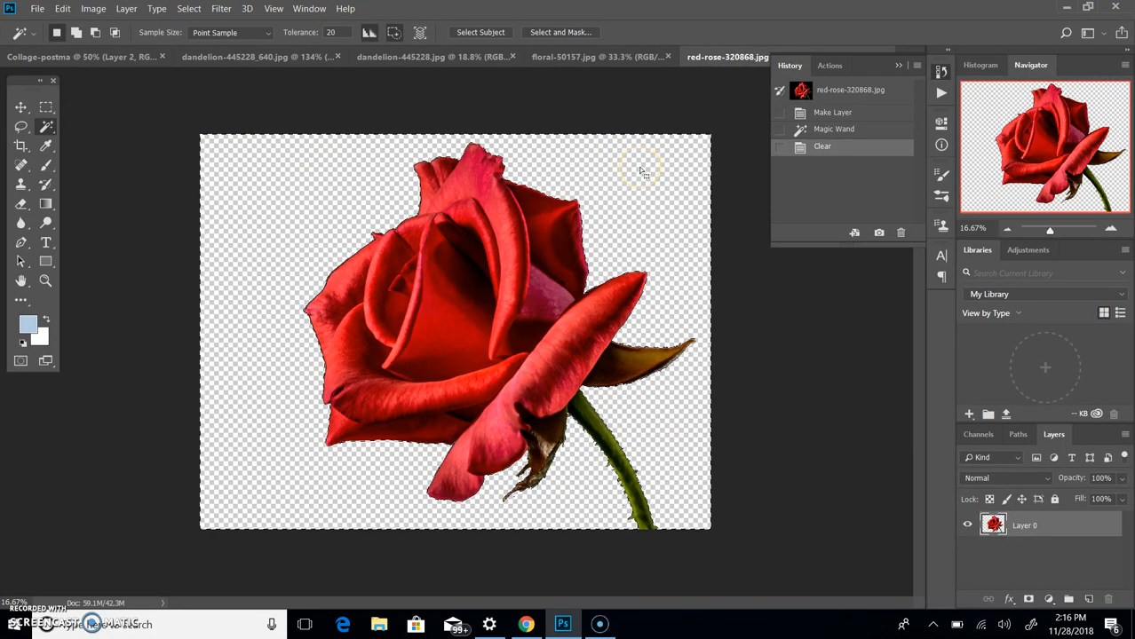
- Invert the selection so that it covers the rose instead of the cleared background
click(197, 11)
click(228, 71)
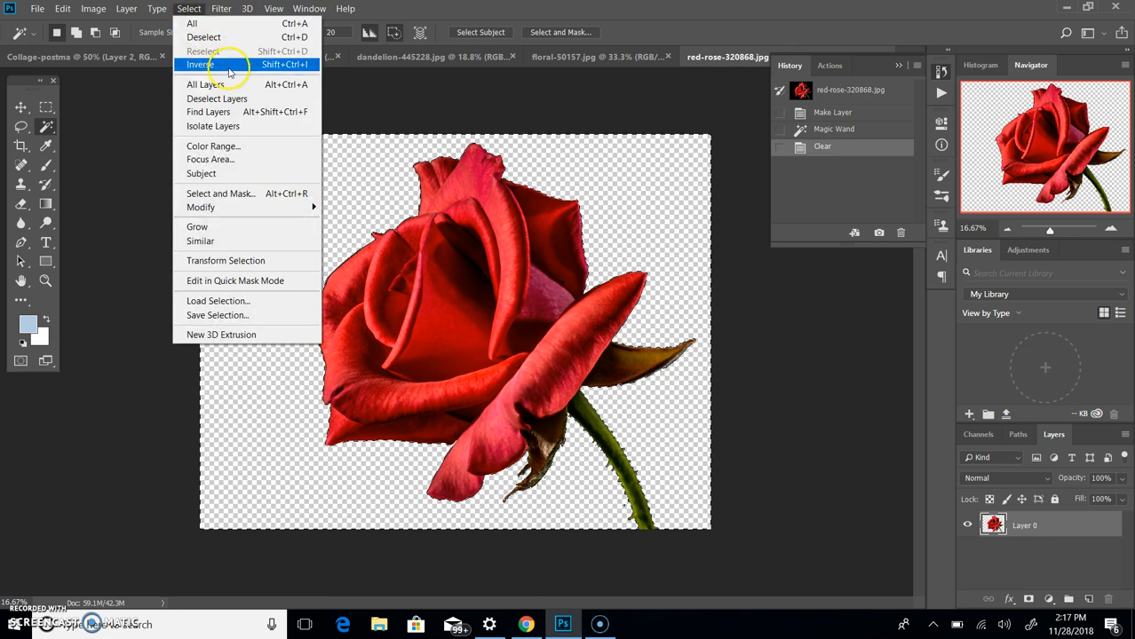
click(228, 66)
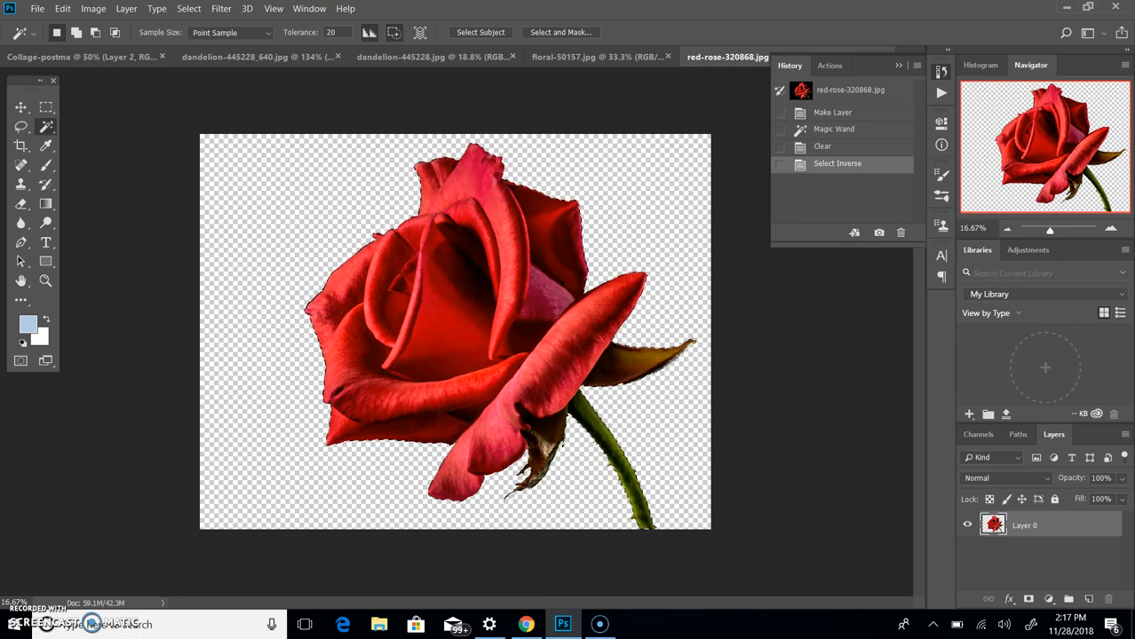
- Paste the rose into the Collage-postma document and move it up and left over the dandelion picture
click(95, 57)
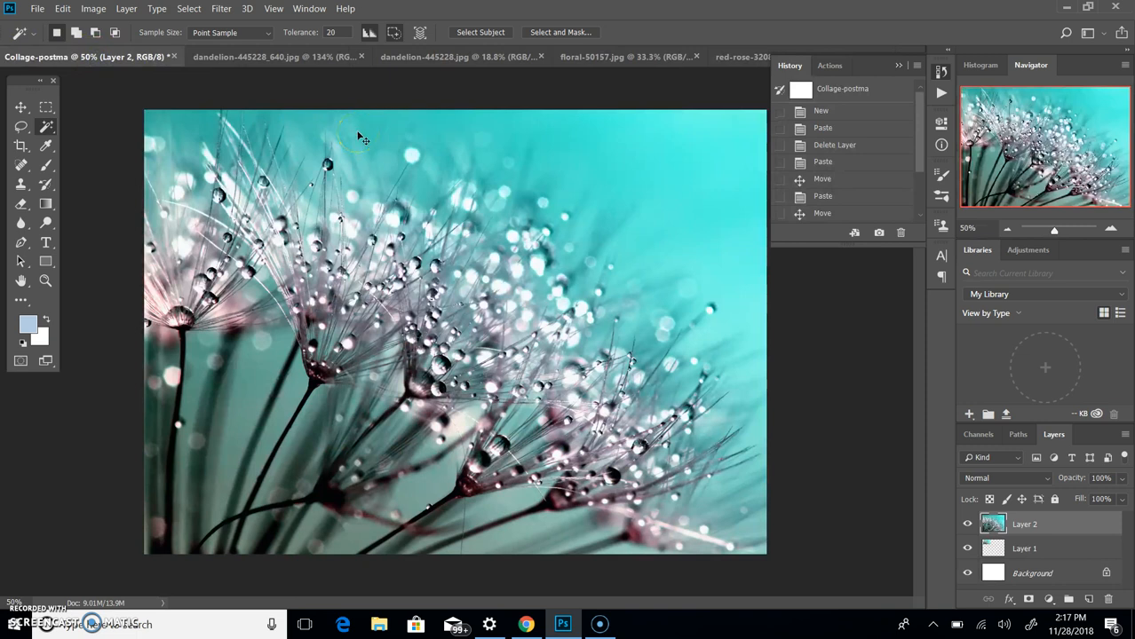
key(ctrl+v)
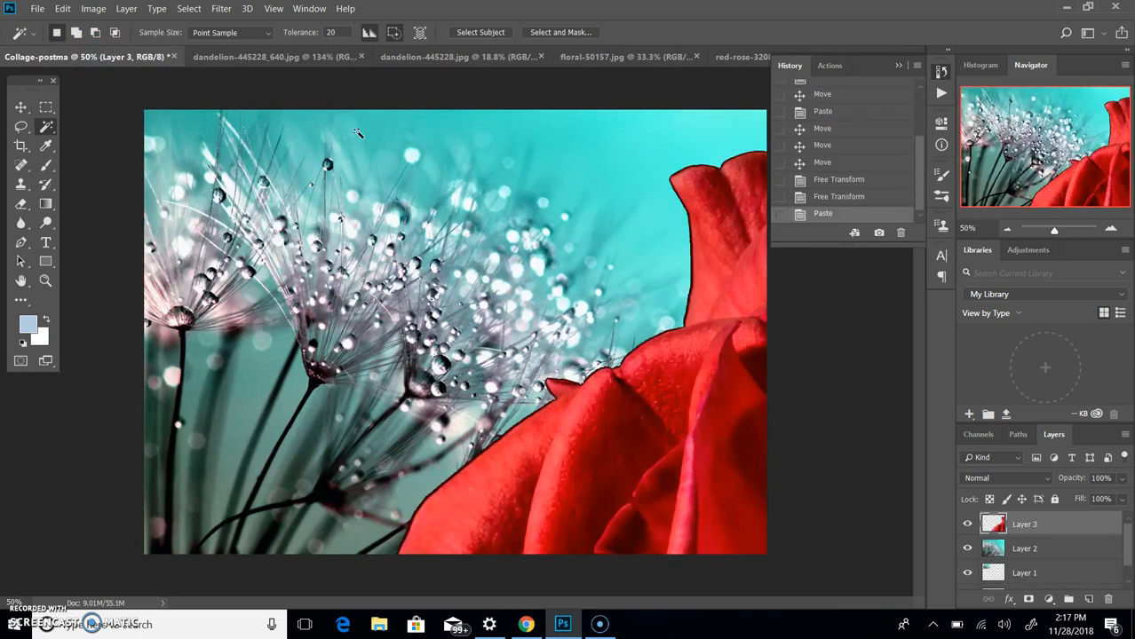
click(20, 107)
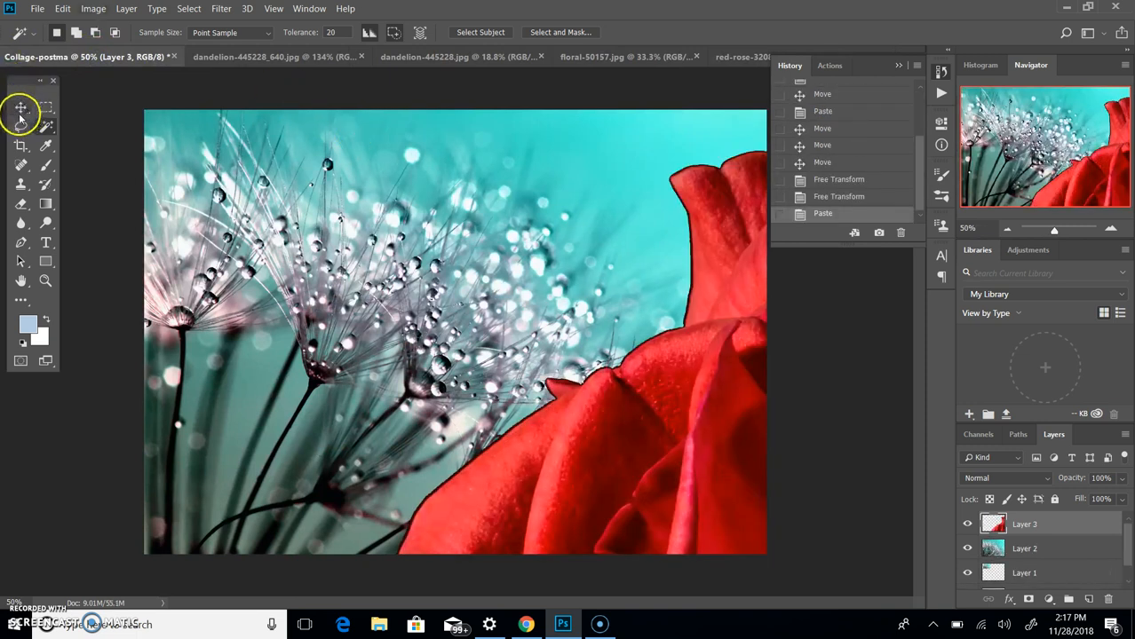
drag(702, 503, 413, 412)
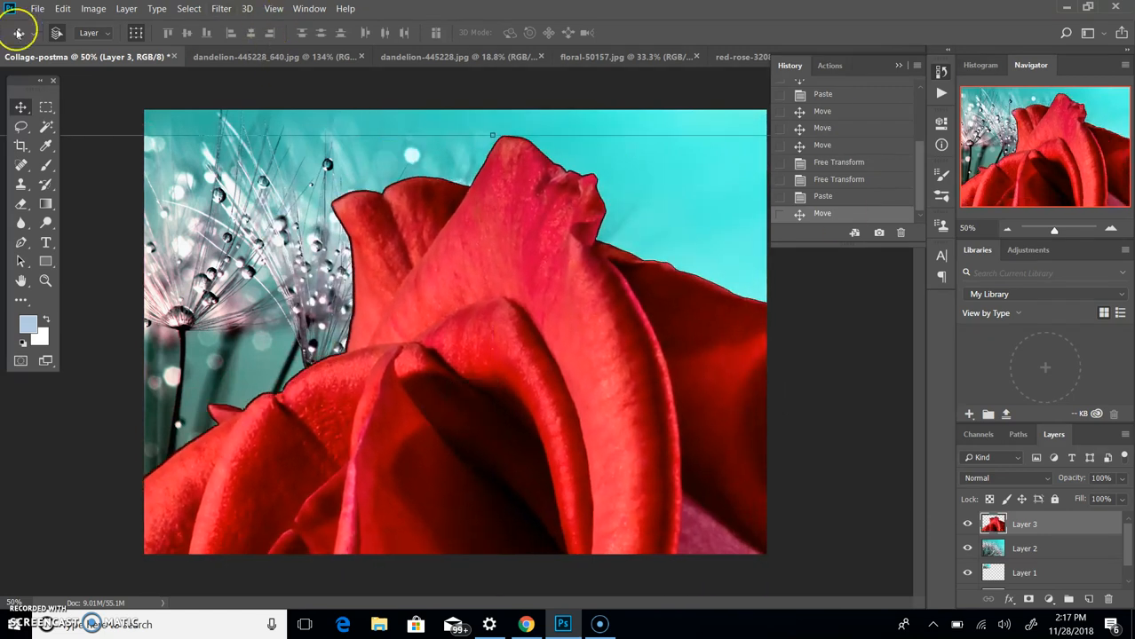
- Start a Scale transform on the pasted rose with its width and height linked
click(63, 9)
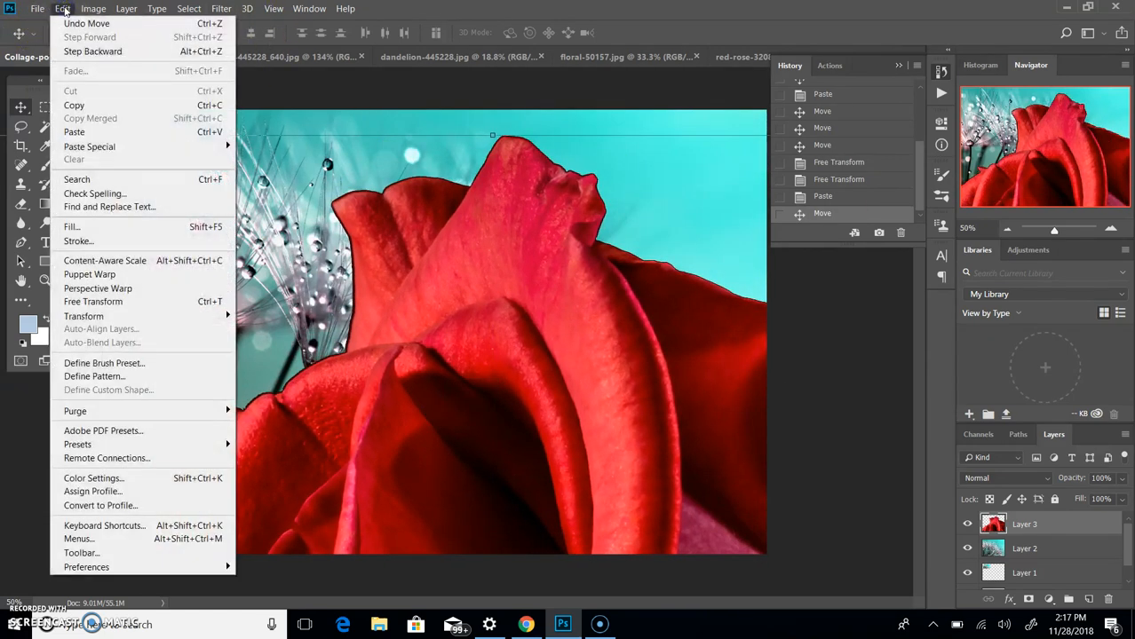
mouse_move(152, 316)
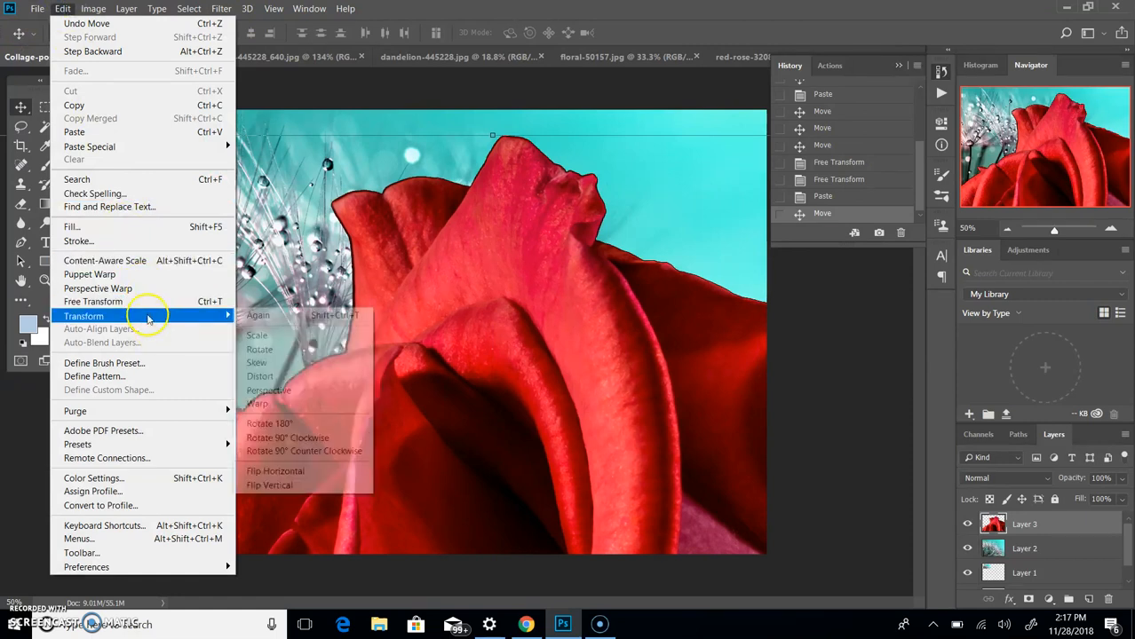
click(306, 342)
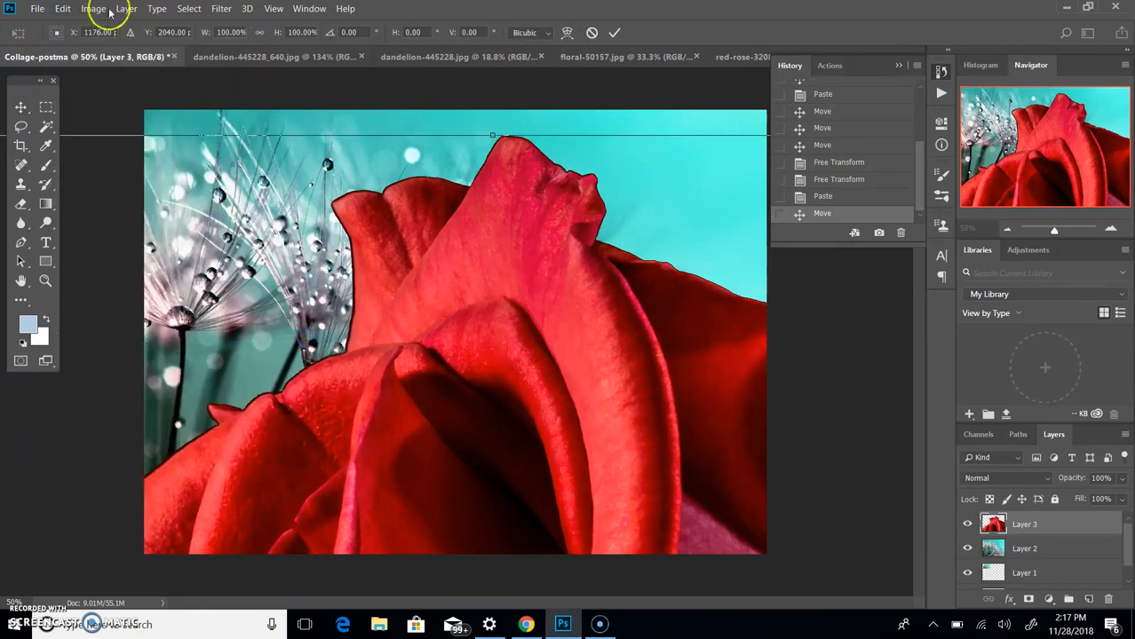
click(259, 34)
- Try scaling the rose to 10% width and height, and undo that scaling
click(224, 34)
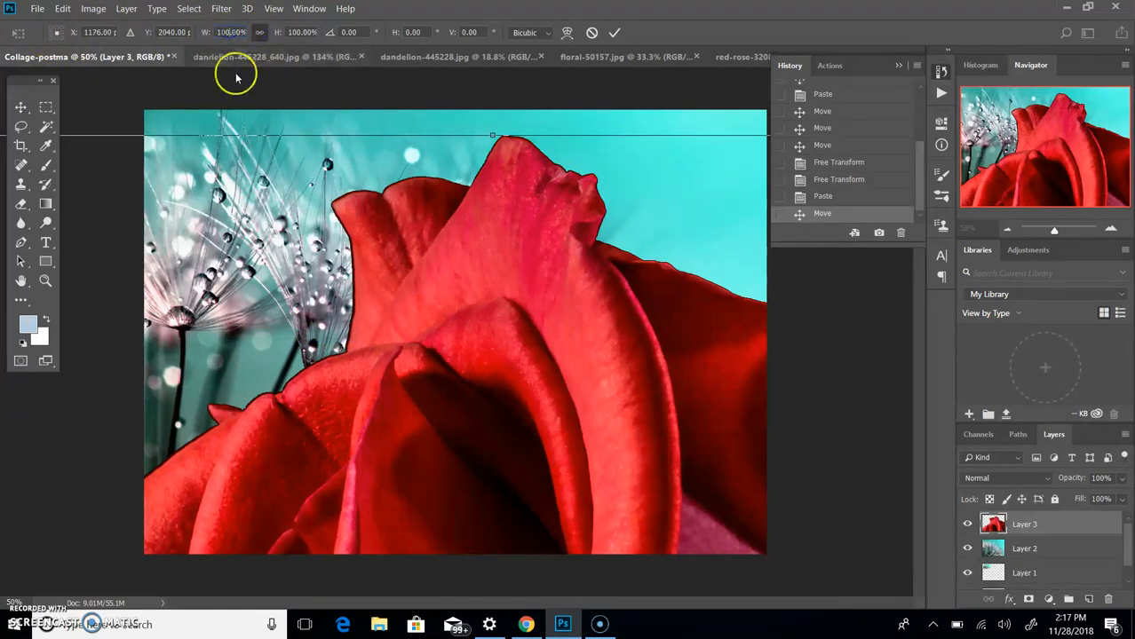
text(10)
key(Return)
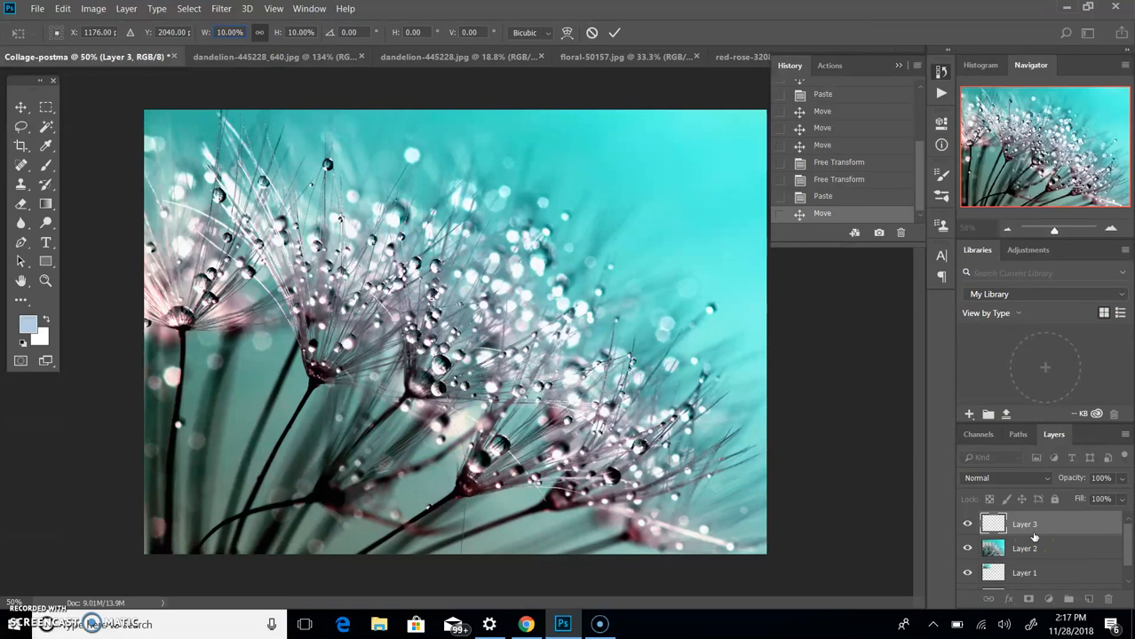
key(ctrl+z)
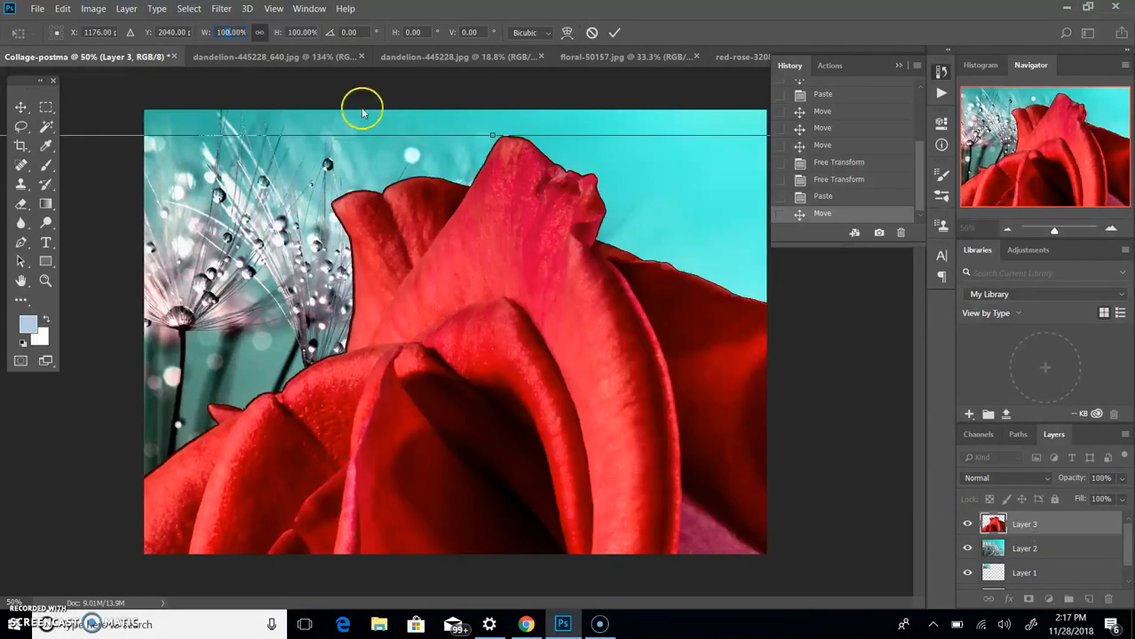
- Move the oversized rose upward so its center lies on the canvas and scale it proportionally to 50%
drag(514, 427, 479, 133)
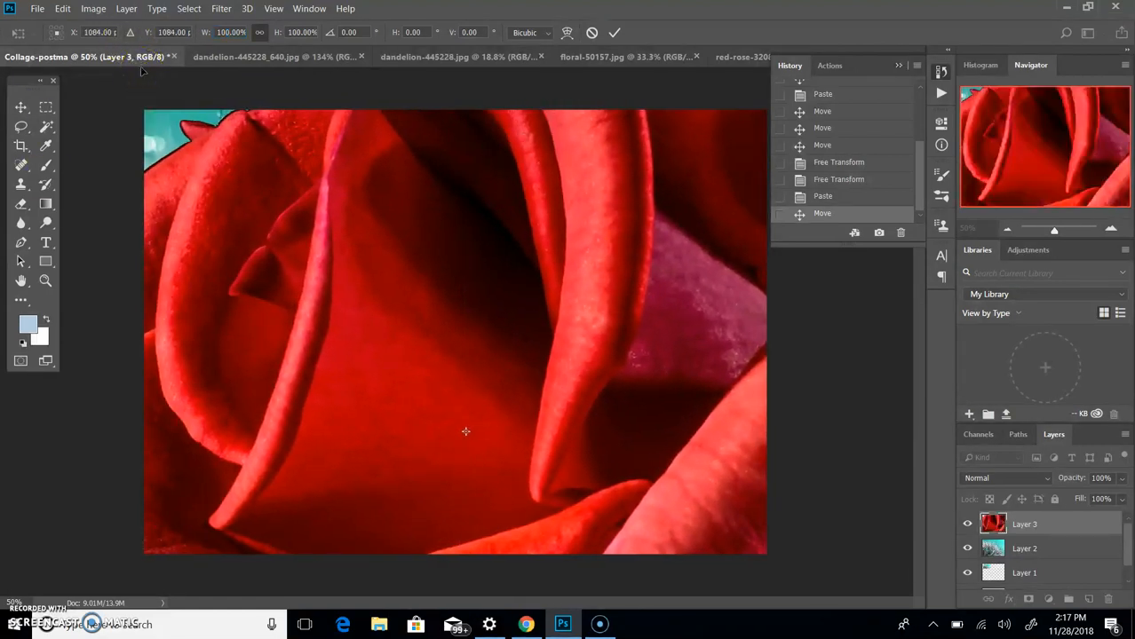
click(229, 32)
text(50)
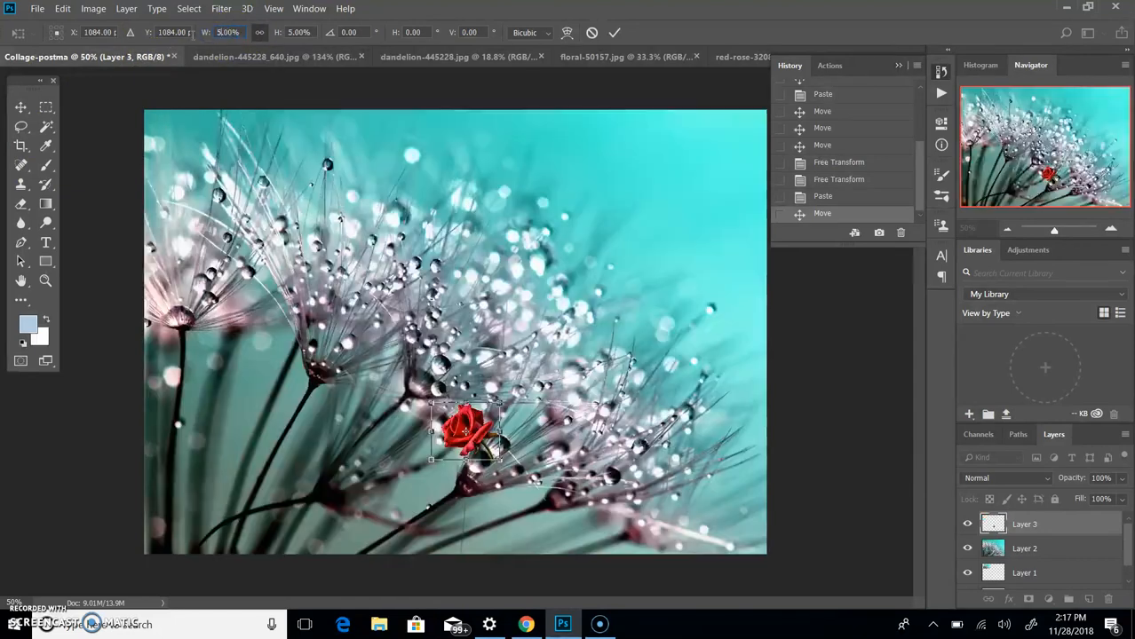
key(Return)
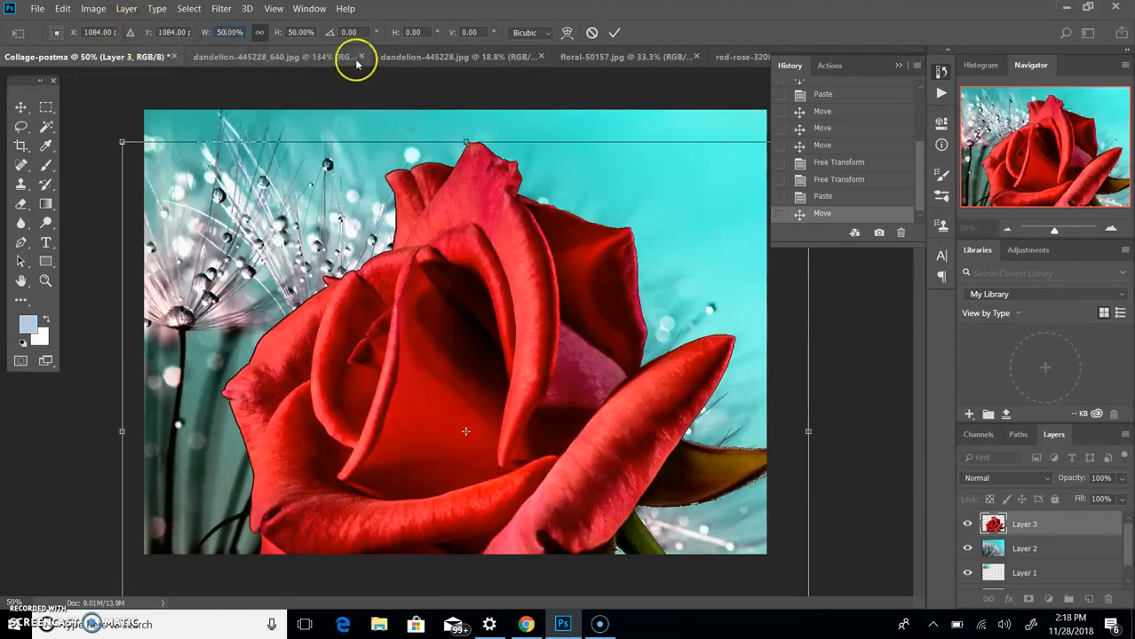
- Shrink the rose to about 31.5%, position it in the canvas's lower-right area, and apply the transform
drag(423, 316, 413, 257)
drag(442, 263, 489, 296)
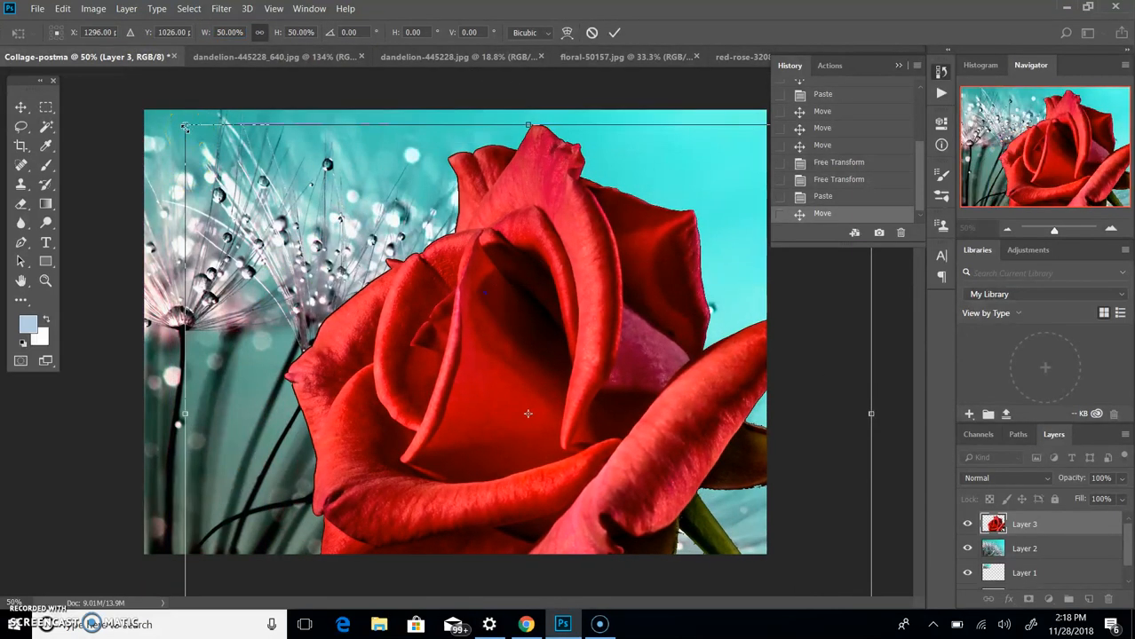
drag(185, 129, 393, 404)
drag(674, 408, 662, 334)
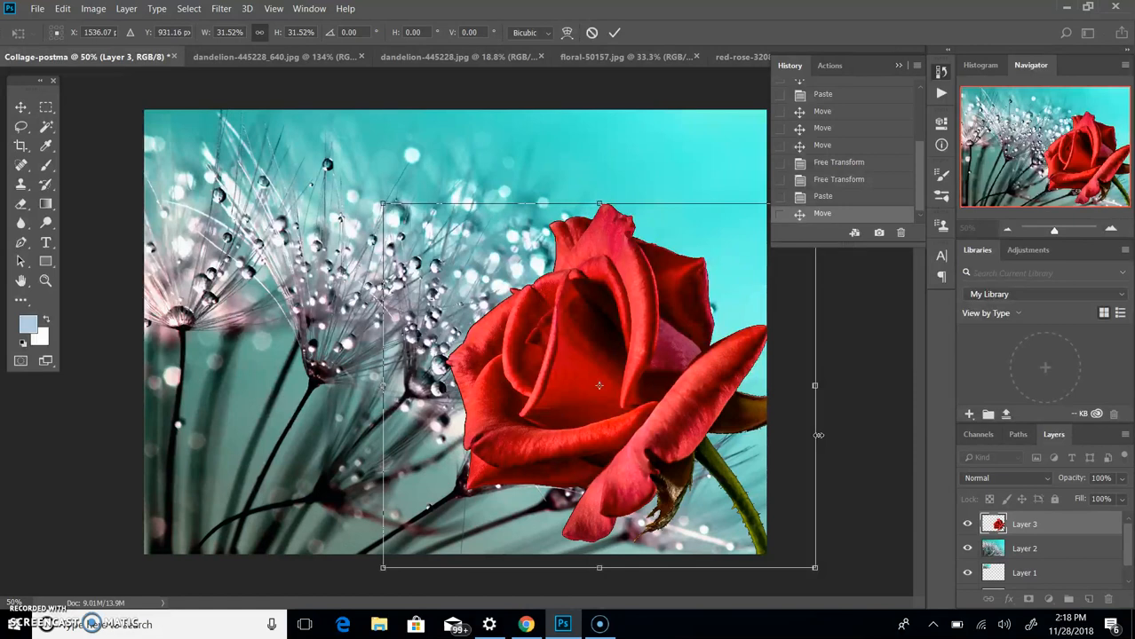
key(Return)
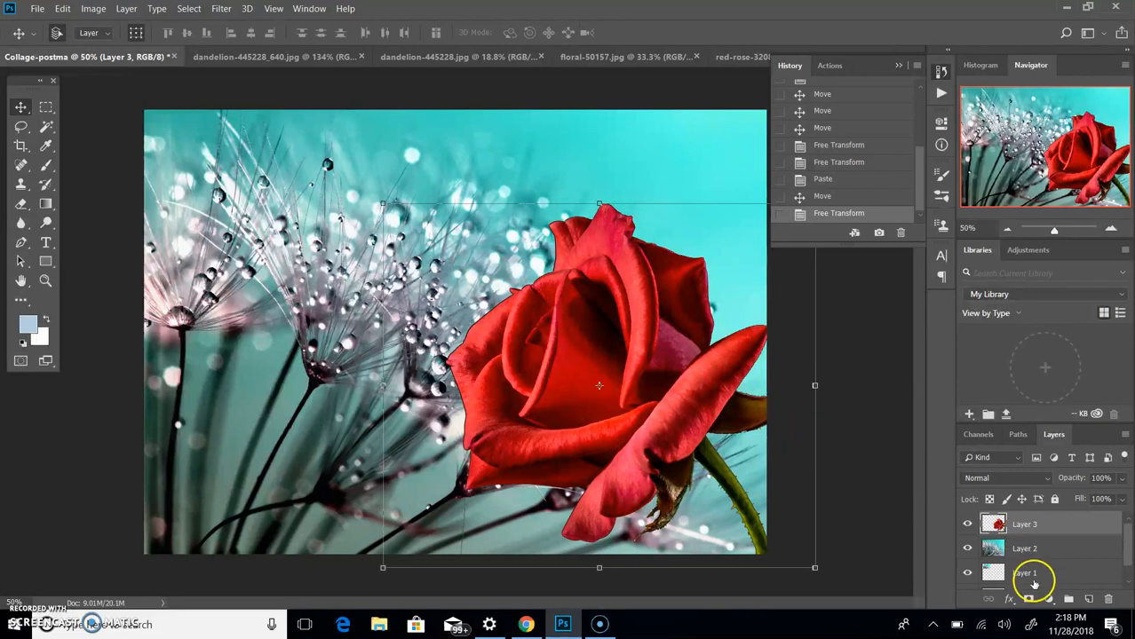
- Delete Layer 1 from the collage
scroll(1048, 547, down, 1)
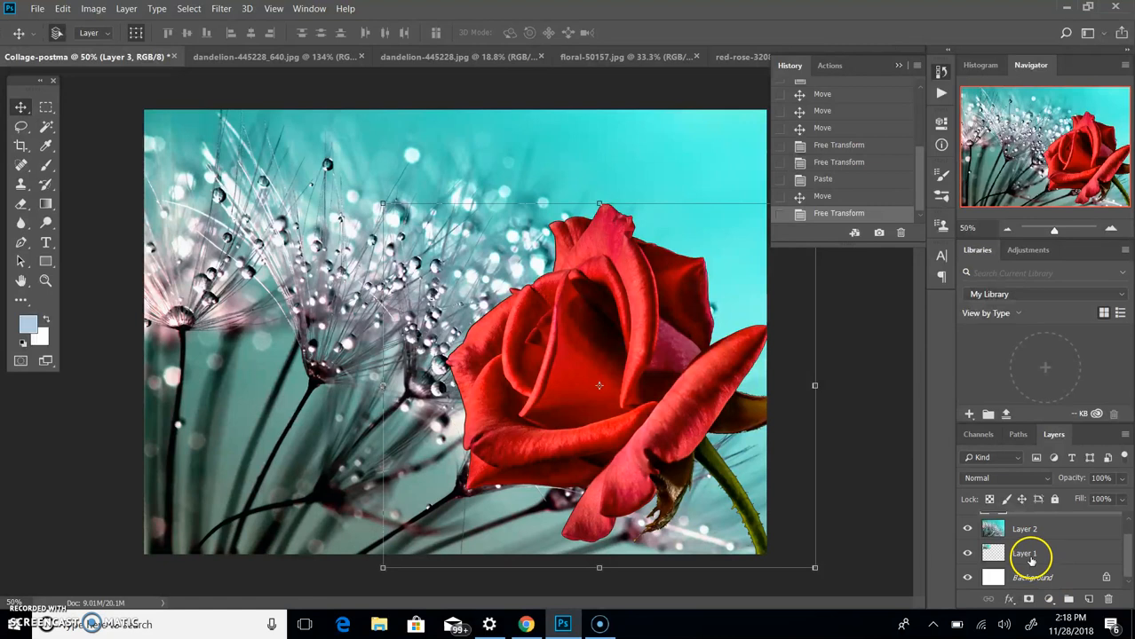
click(1030, 553)
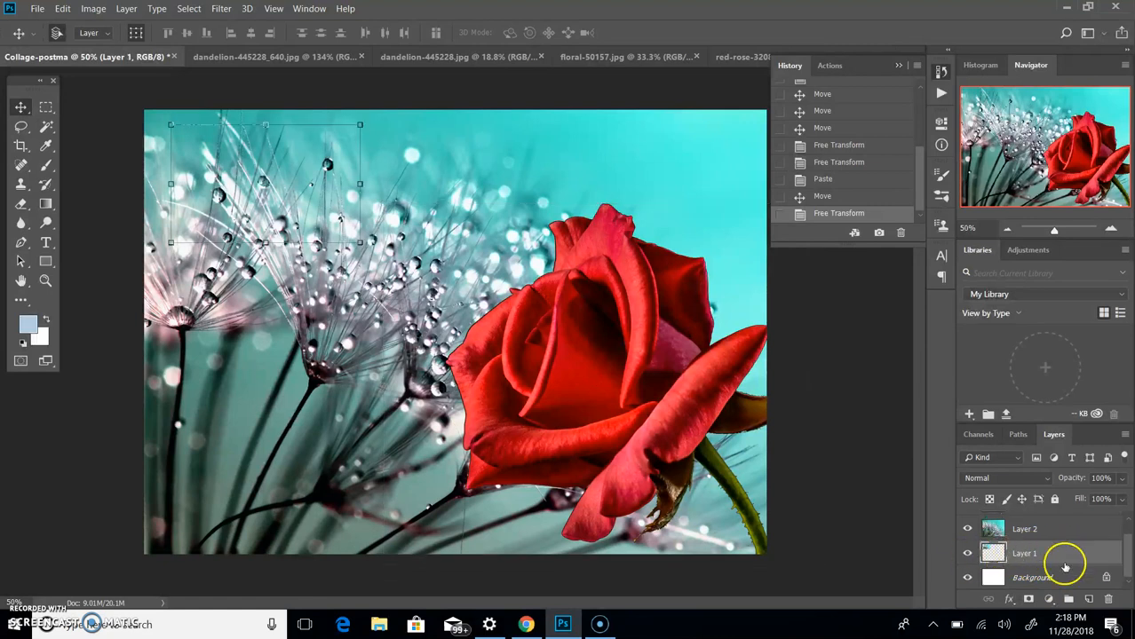
click(1109, 600)
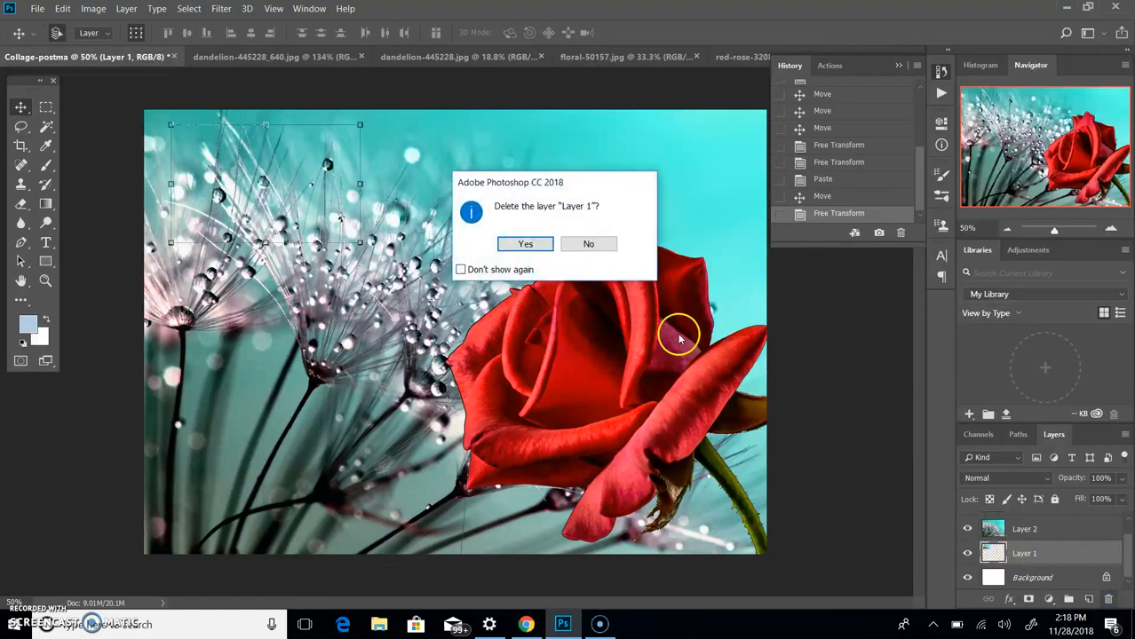
click(526, 244)
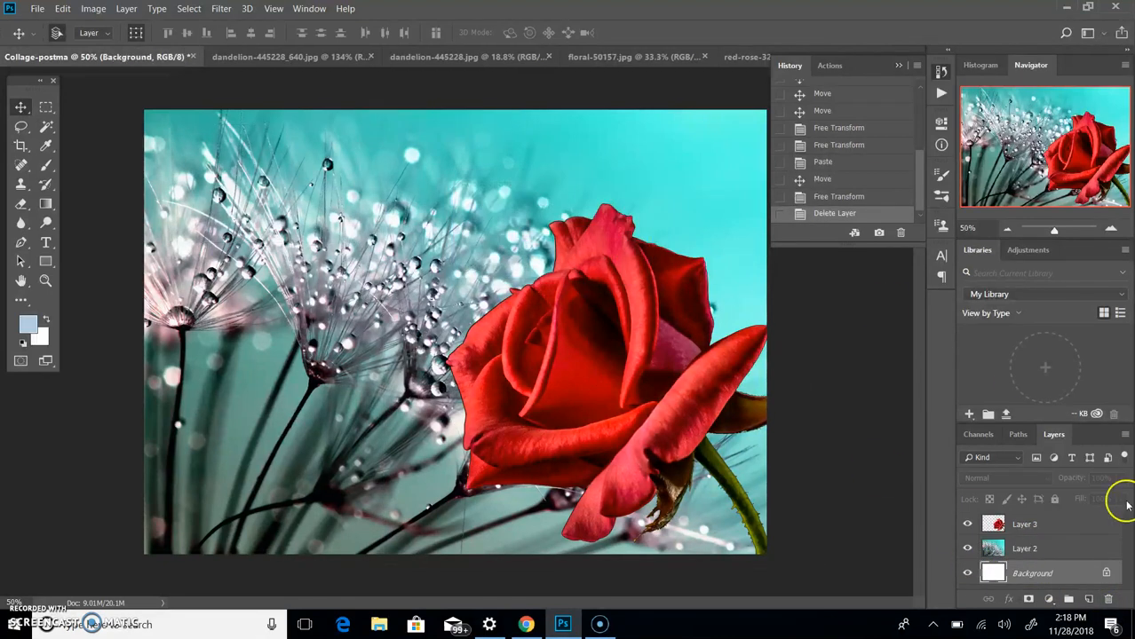
- Rename Layer 2 as dandelion and Layer 3 as rose
click(1044, 525)
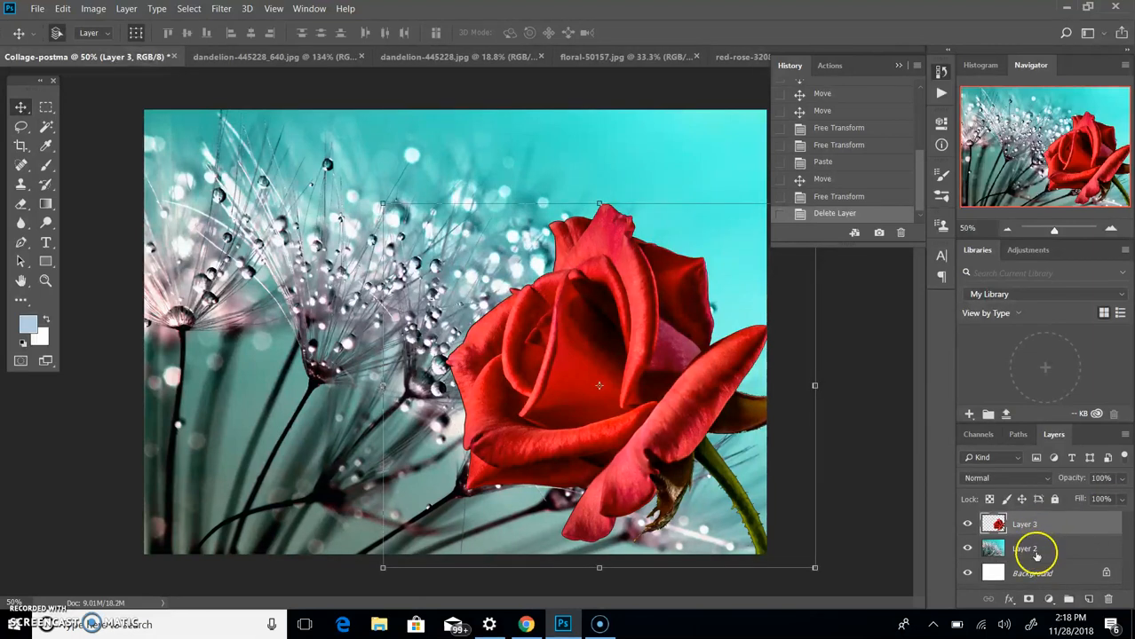
click(1035, 551)
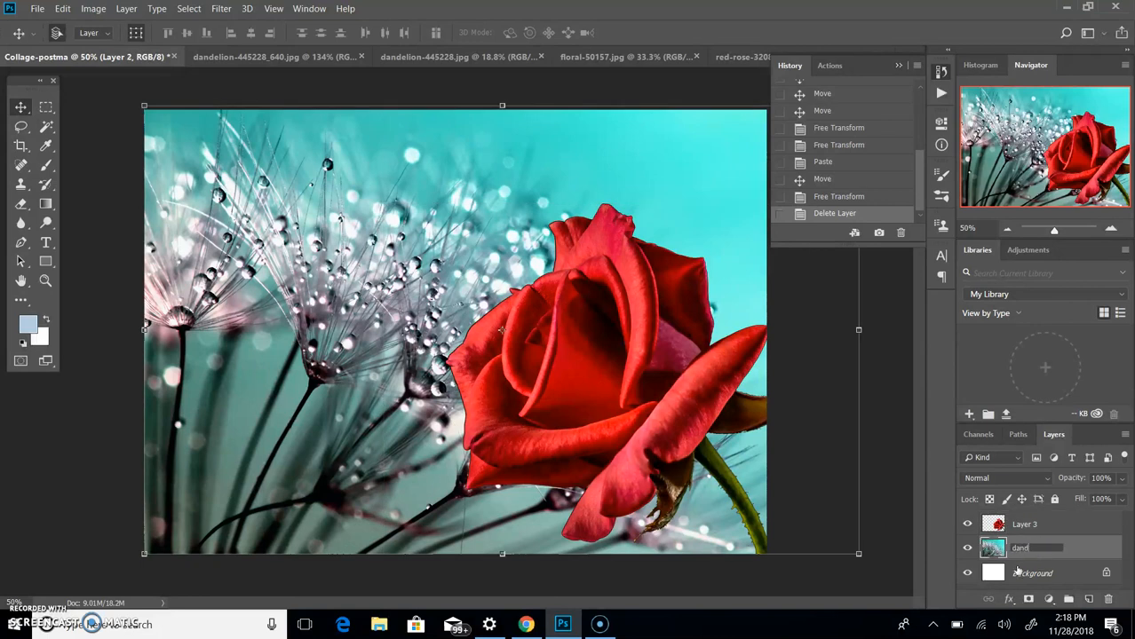
double_click(1039, 530)
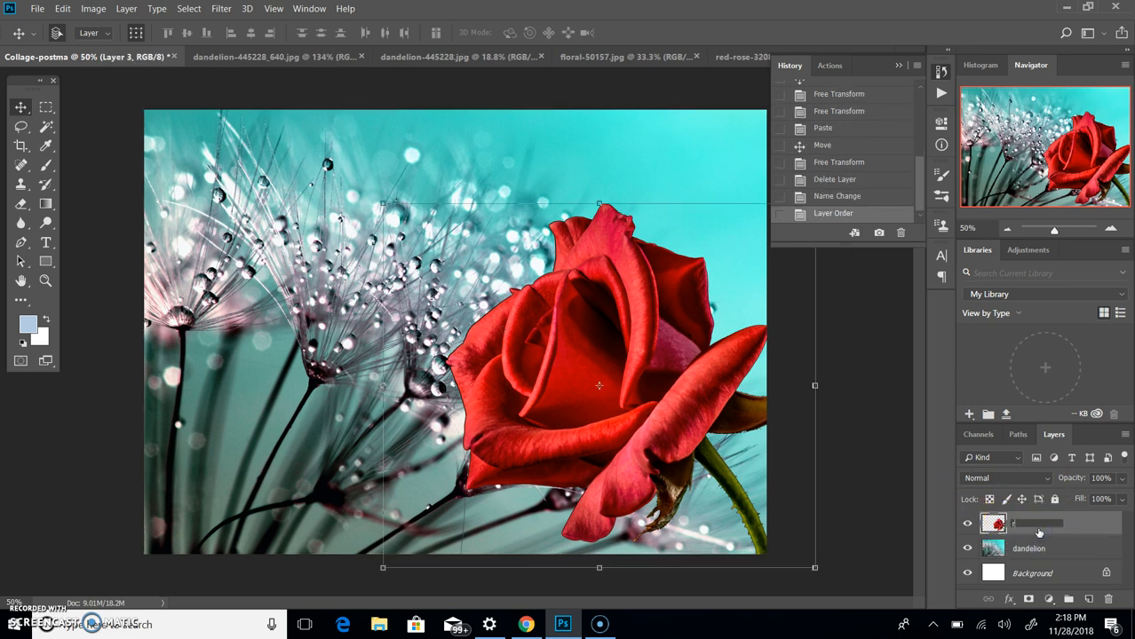
click(904, 510)
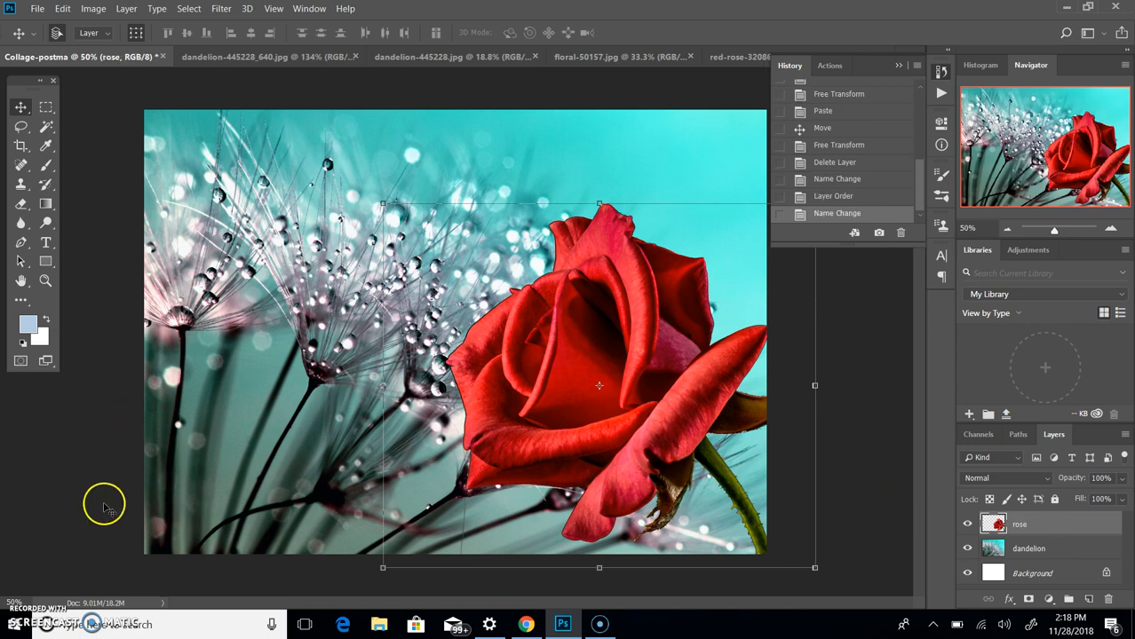